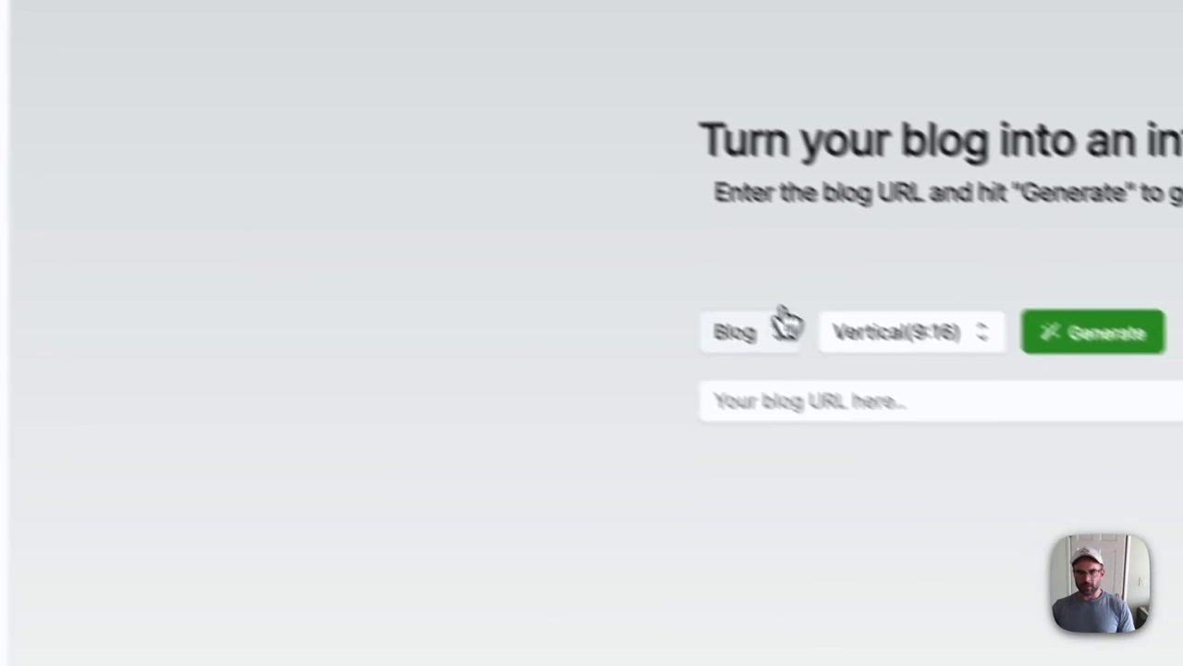
# - Review the source-type and aspect-ratio lists, keeping Blog and Vertical (9:16)
pyautogui.click(702, 286)
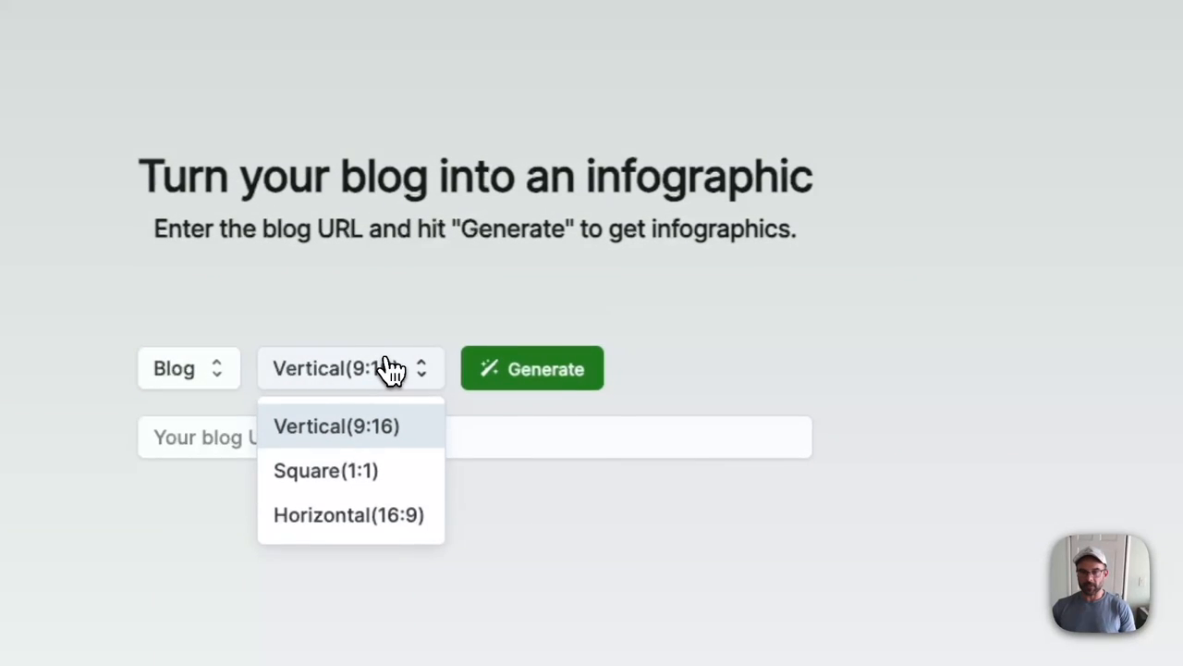
pyautogui.click(691, 370)
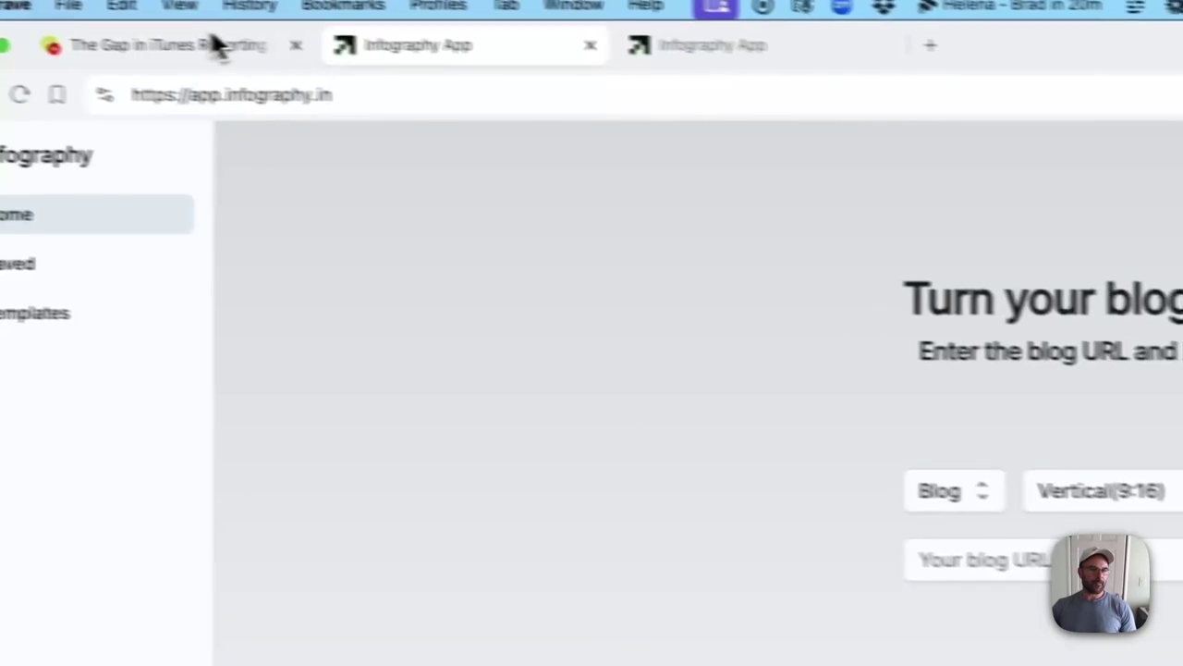
pyautogui.click(215, 46)
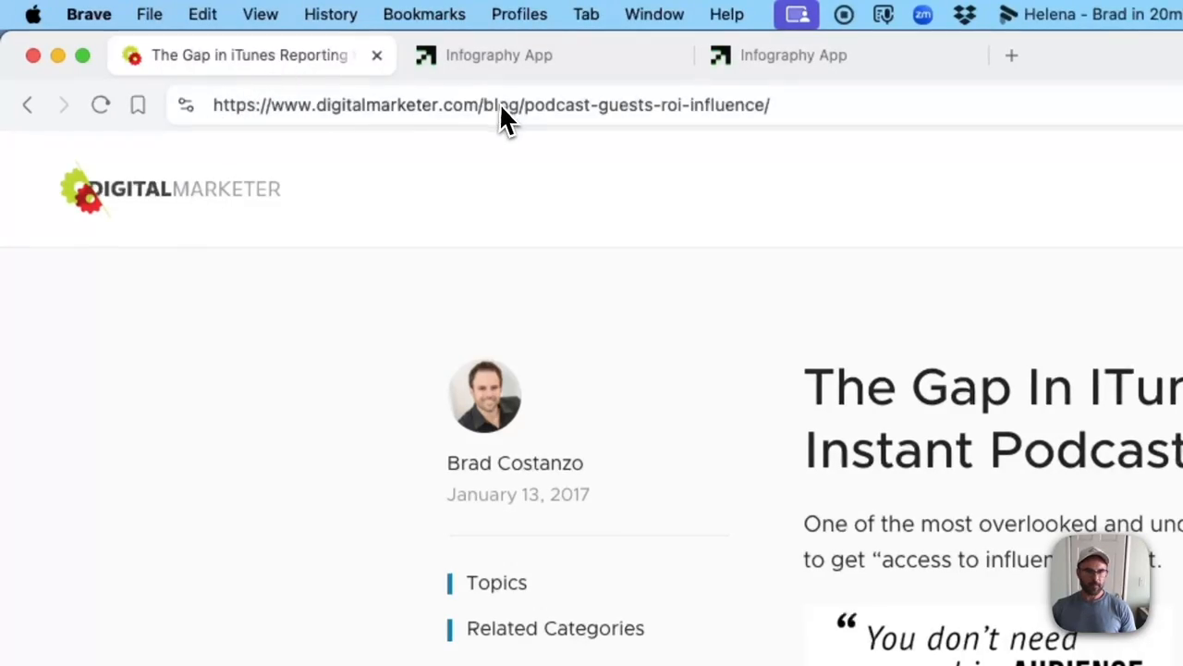
pyautogui.moveTo(391, 209)
pyautogui.mouseDown()
pyautogui.moveTo(634, 262)
pyautogui.moveTo(747, 244)
pyautogui.mouseUp()
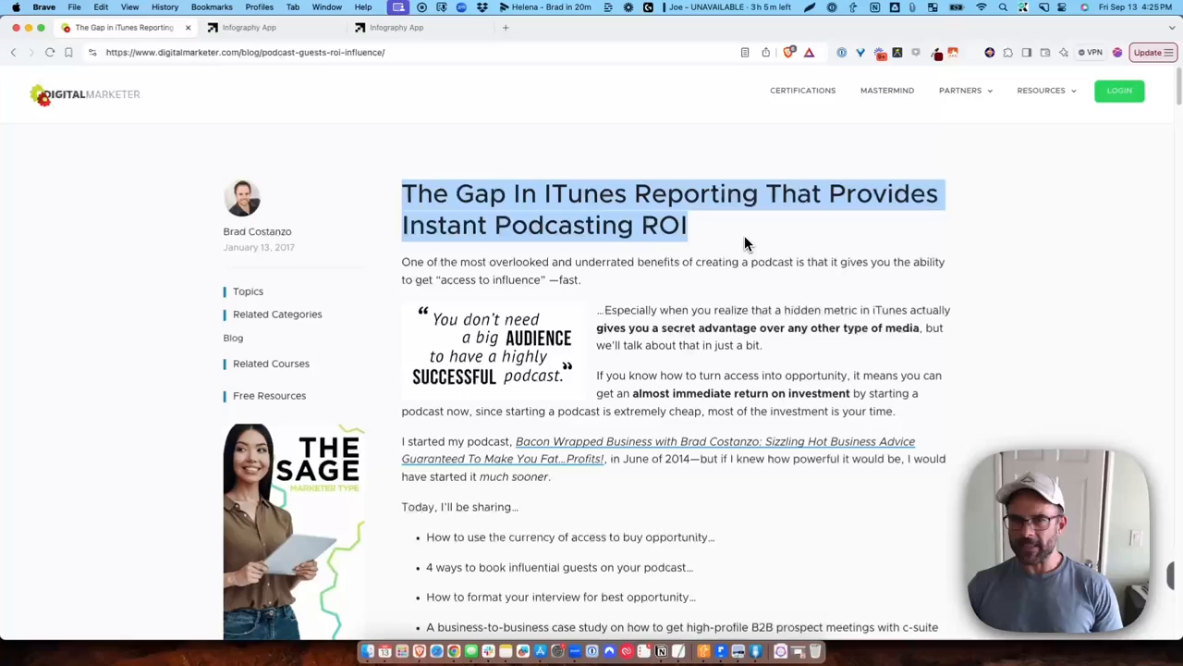
pyautogui.click(692, 225)
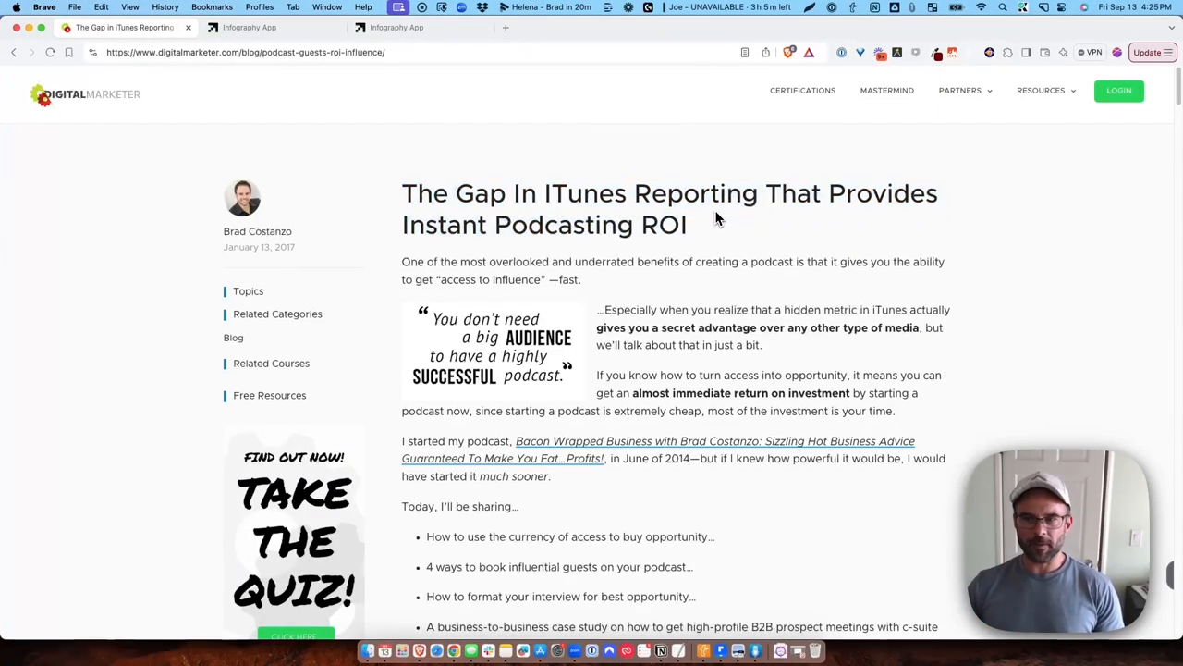
pyautogui.scroll(-10, 716, 222)
pyautogui.scroll(-5, 717, 218)
pyautogui.scroll(-10, 715, 218)
pyautogui.scroll(-10, 716, 218)
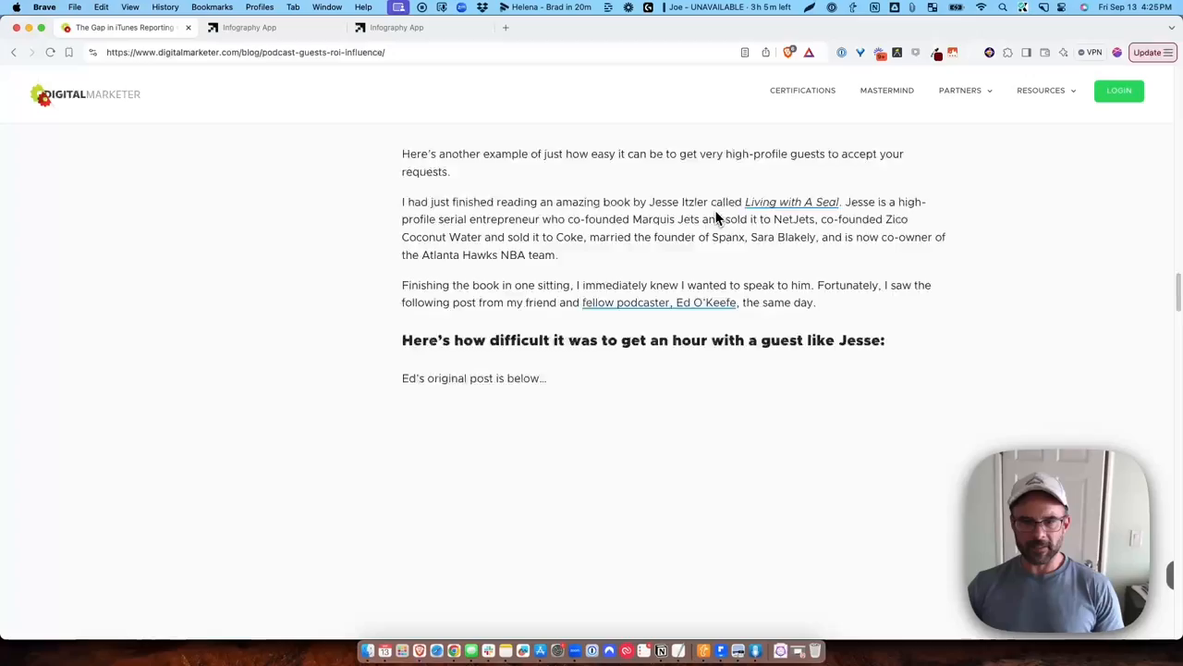
pyautogui.scroll(-10, 715, 218)
pyautogui.scroll(-10, 717, 218)
pyautogui.scroll(-10, 717, 219)
pyautogui.scroll(-10, 716, 217)
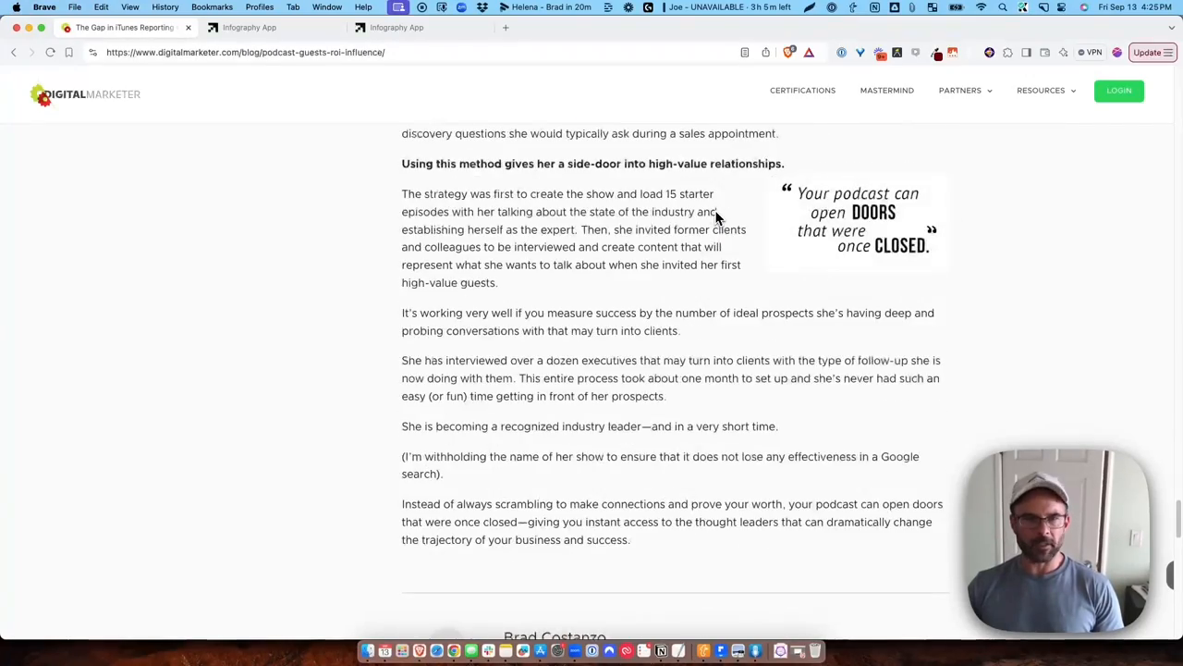
pyautogui.scroll(-10, 716, 217)
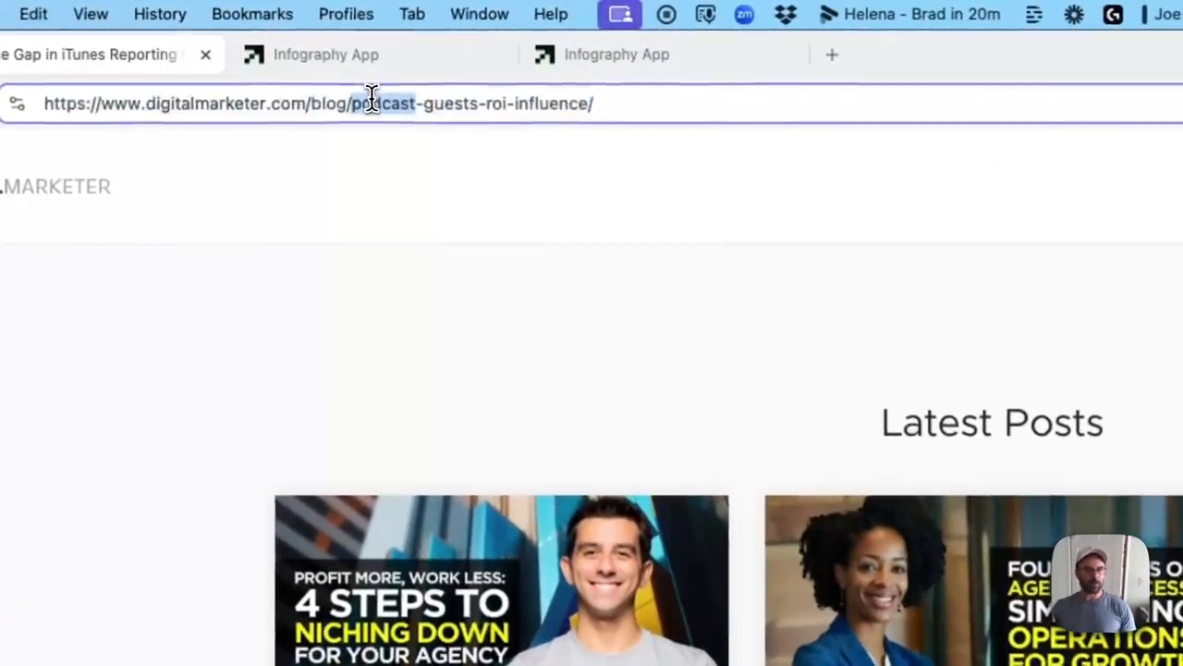
# - Paste a first, wrong address into Infography's blog URL field
pyautogui.tripleClick(286, 52)
pyautogui.hotkey('ctrl', 'c')
pyautogui.click(279, 33)
pyautogui.click(618, 457)
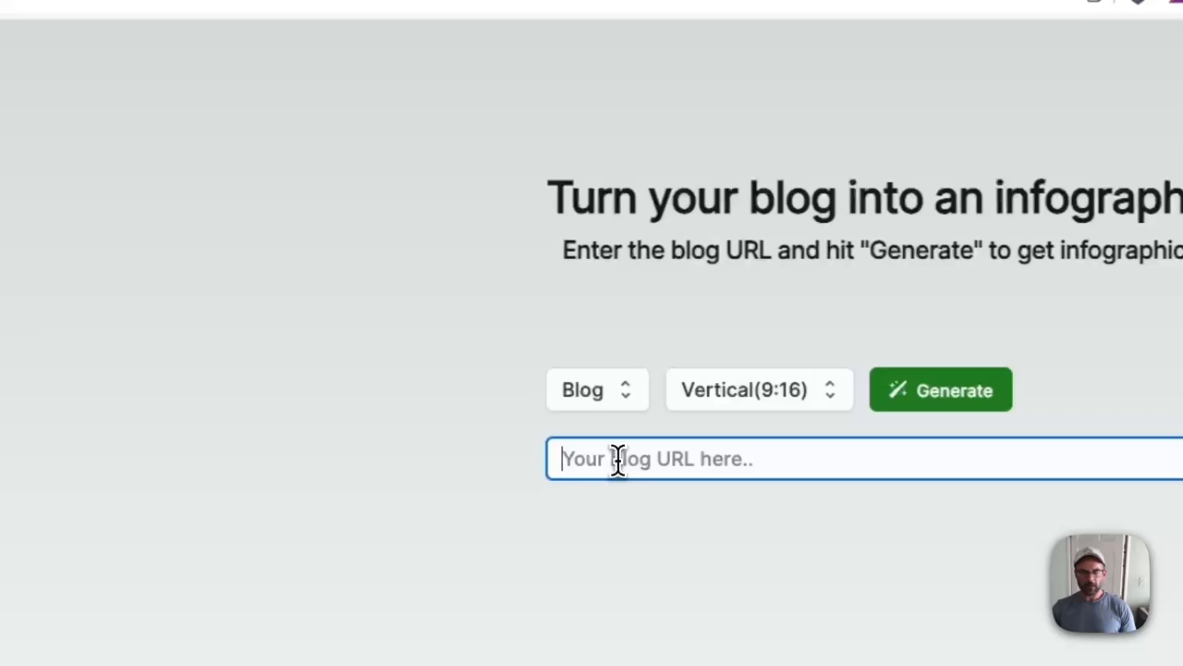
pyautogui.write('https://app.infography.in/')
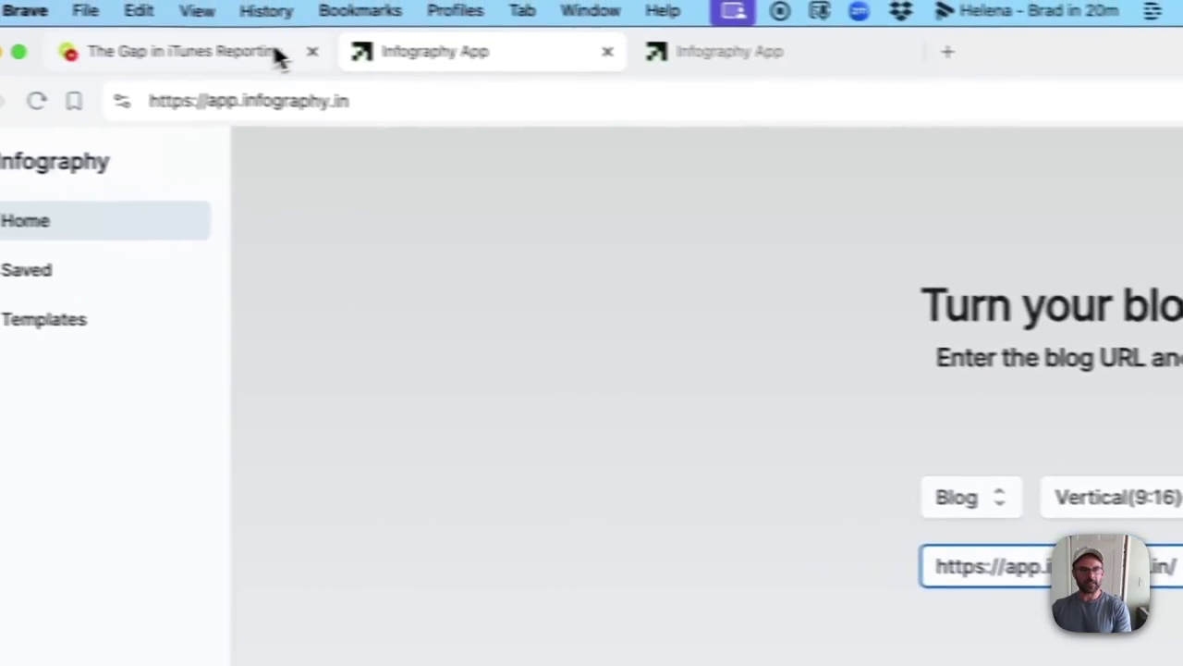
# - Replace it with the copied DigitalMarketer podcast article URL for generation
pyautogui.click(259, 55)
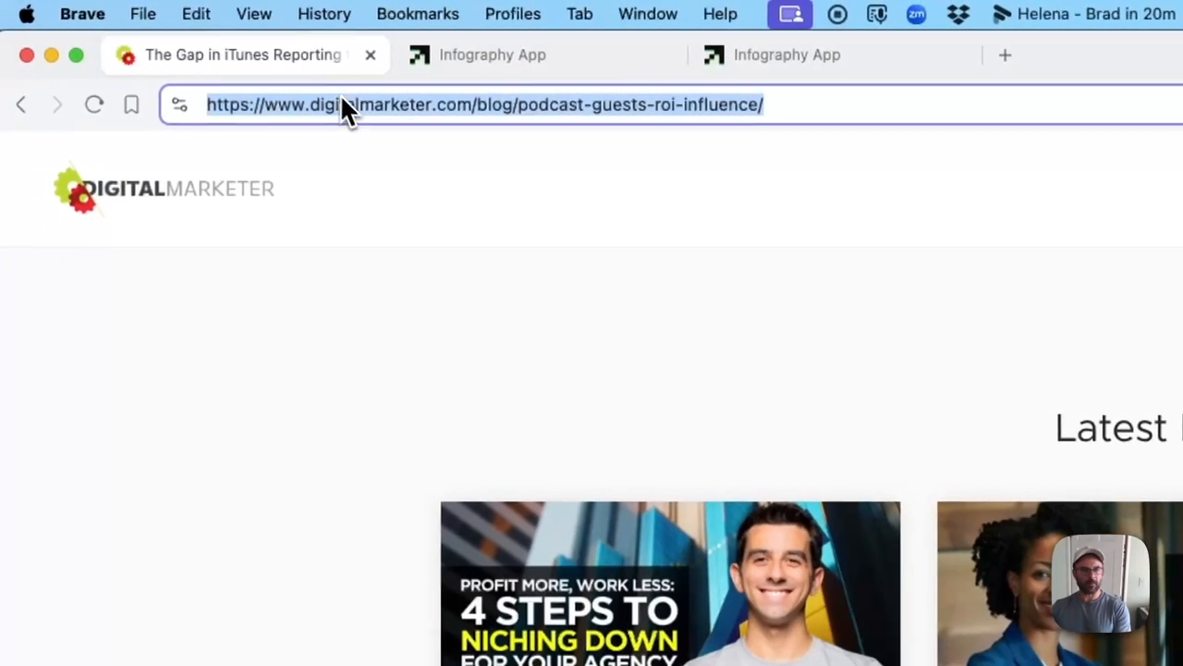
pyautogui.click(507, 74)
pyautogui.hotkey('ctrl', 'a')
pyautogui.hotkey('ctrl', 'v')
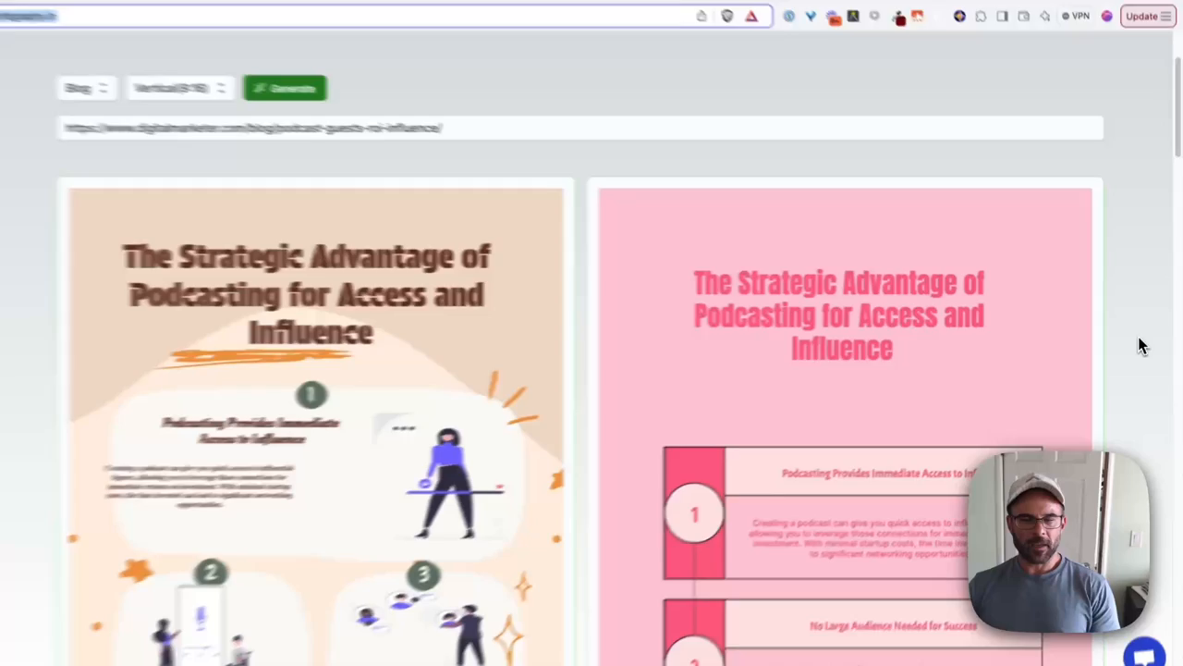
pyautogui.scroll(-1, 1119, 335)
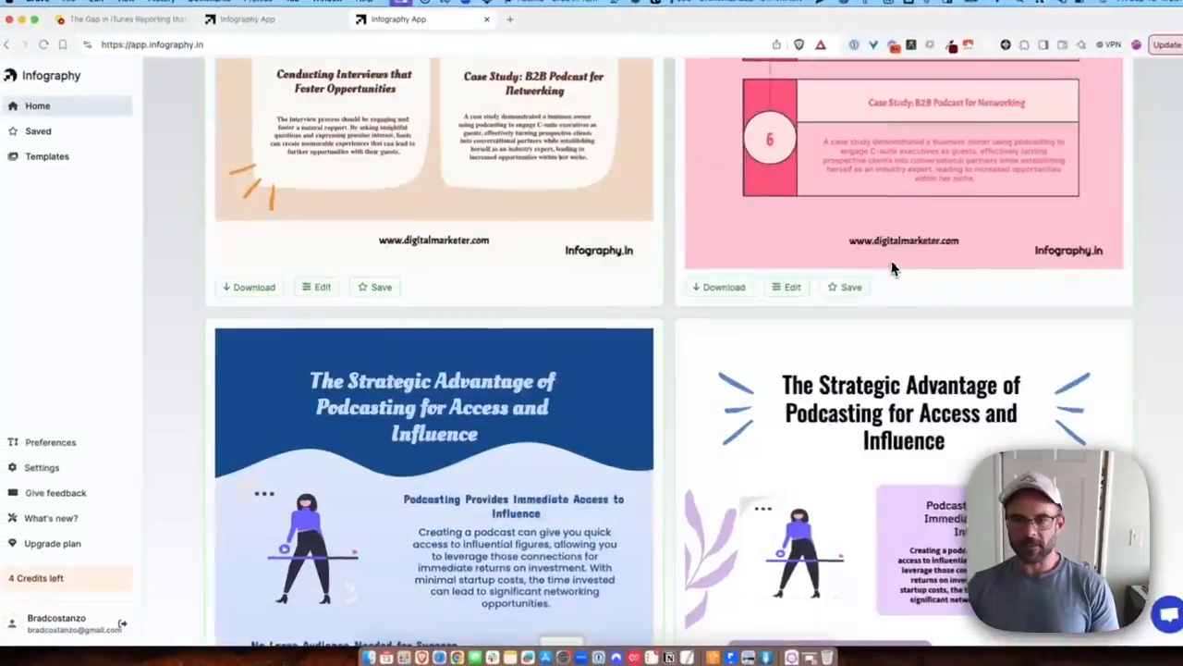
pyautogui.scroll(-2, 583, 339)
pyautogui.scroll(-2, 583, 339)
pyautogui.scroll(-2, 573, 341)
pyautogui.scroll(-5, 564, 343)
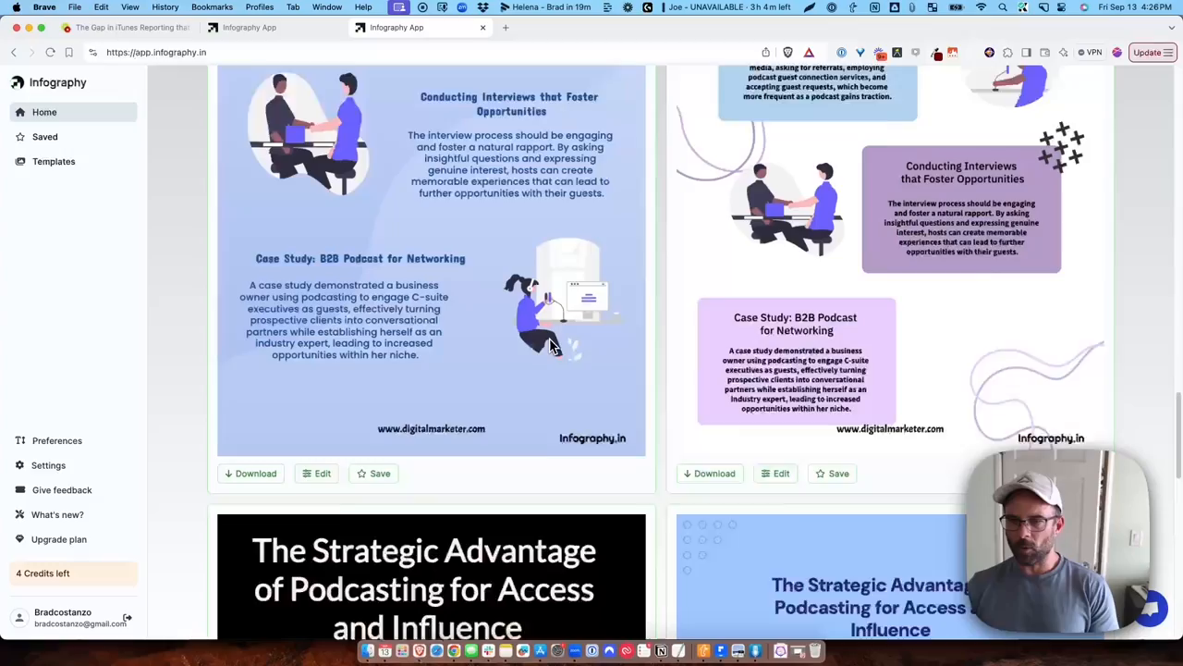
pyautogui.scroll(-4, 551, 346)
pyautogui.scroll(-4, 551, 345)
pyautogui.scroll(-3, 555, 344)
pyautogui.scroll(-1, 714, 336)
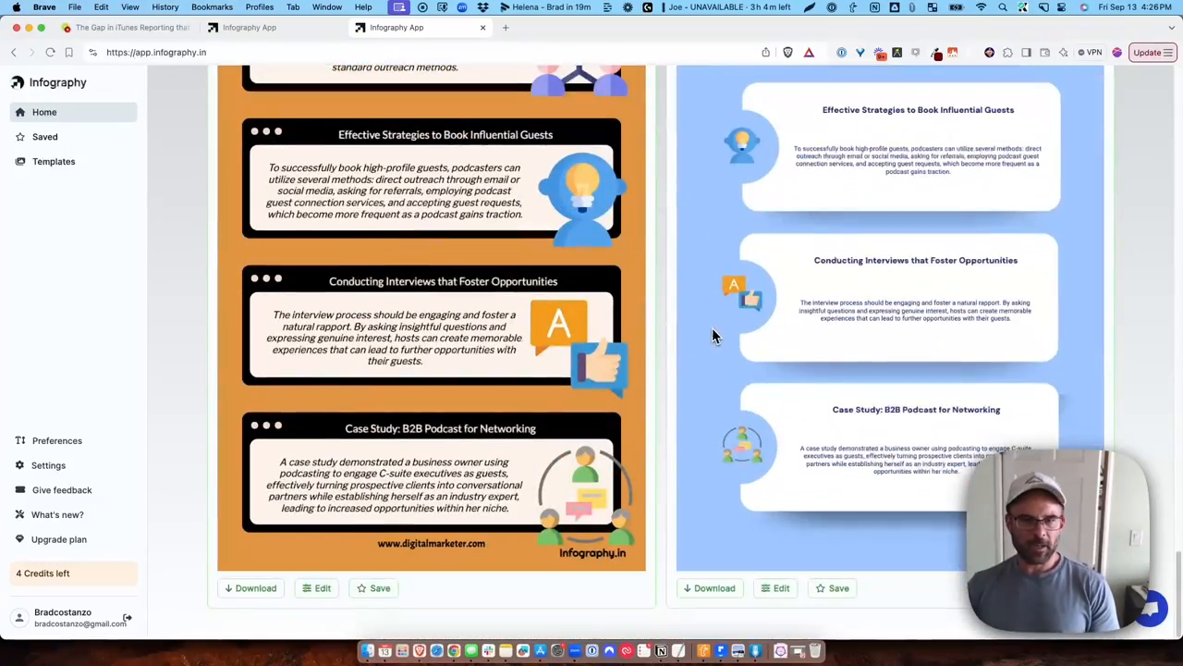
pyautogui.scroll(-10, 714, 336)
pyautogui.scroll(-10, 713, 327)
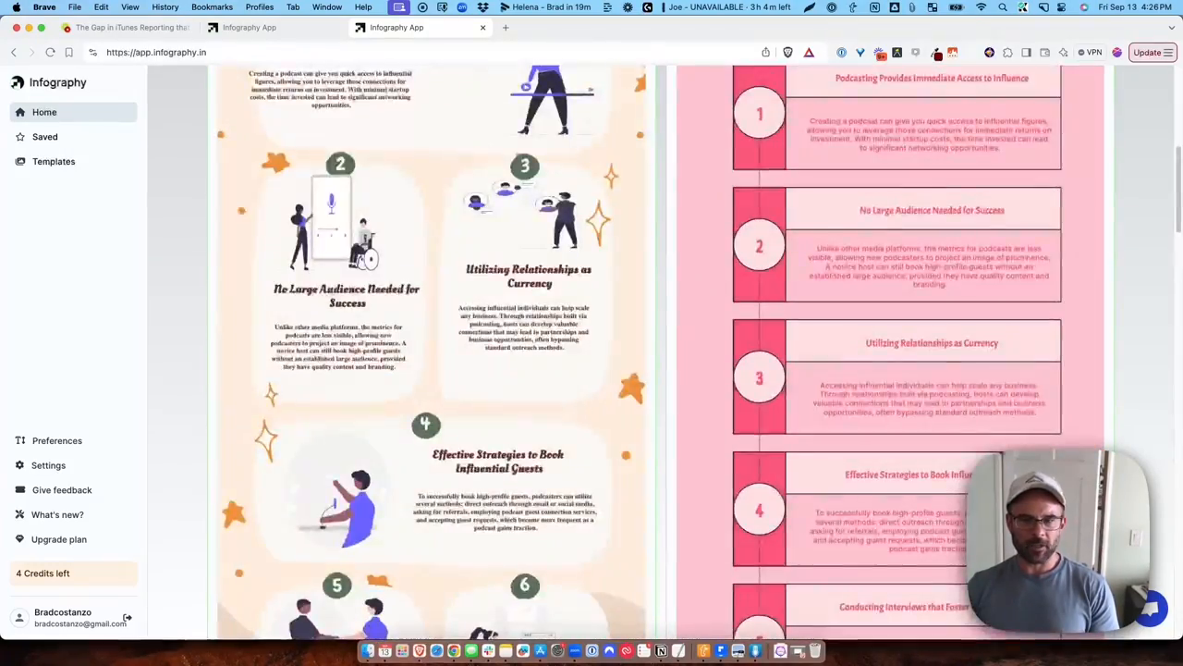
pyautogui.scroll(-3, 713, 326)
pyautogui.scroll(-10, 713, 326)
pyautogui.scroll(-5, 713, 327)
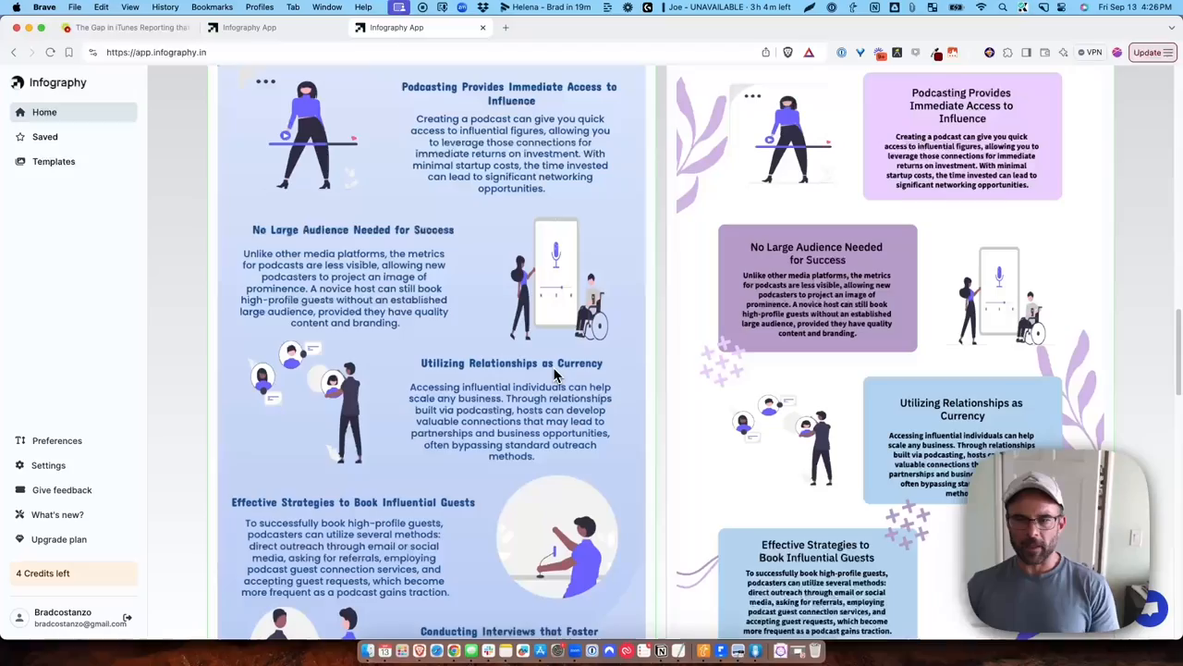
pyautogui.scroll(-8, 807, 319)
pyautogui.scroll(-7, 808, 319)
pyautogui.scroll(-7, 809, 319)
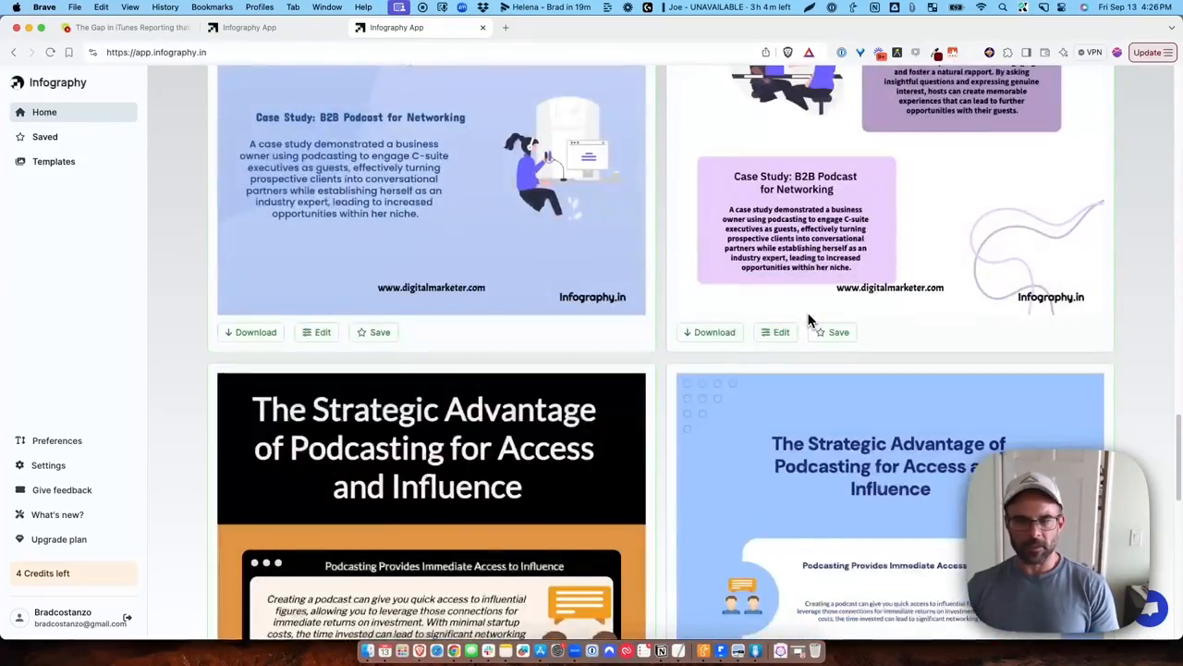
pyautogui.scroll(-5, 810, 320)
pyautogui.scroll(-10, 809, 320)
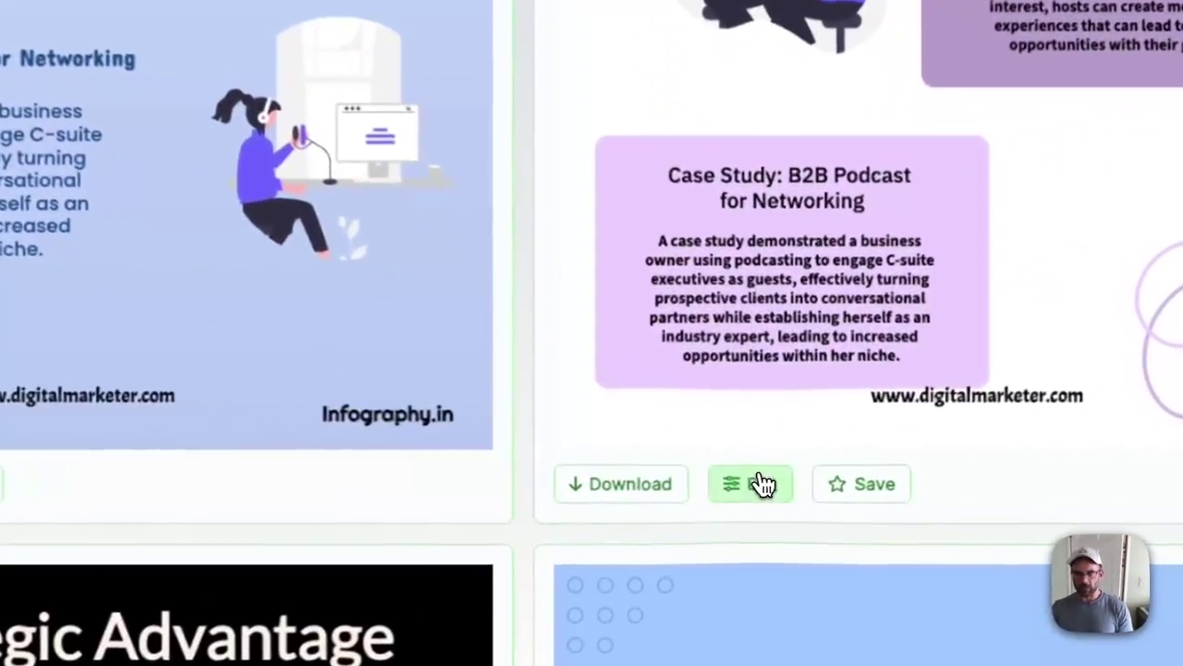
# - Replace the 'Podcasting Provides Immediate Access' card's body with the pasted paragraph, then exit the editor
pyautogui.click(781, 465)
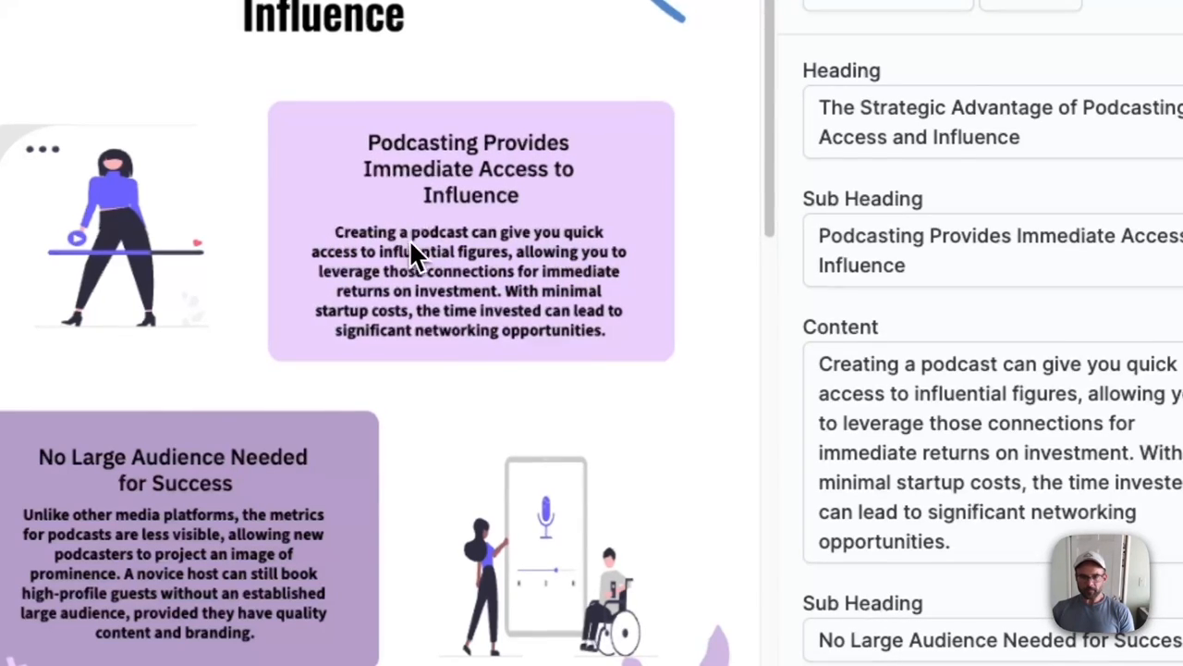
pyautogui.click(899, 363)
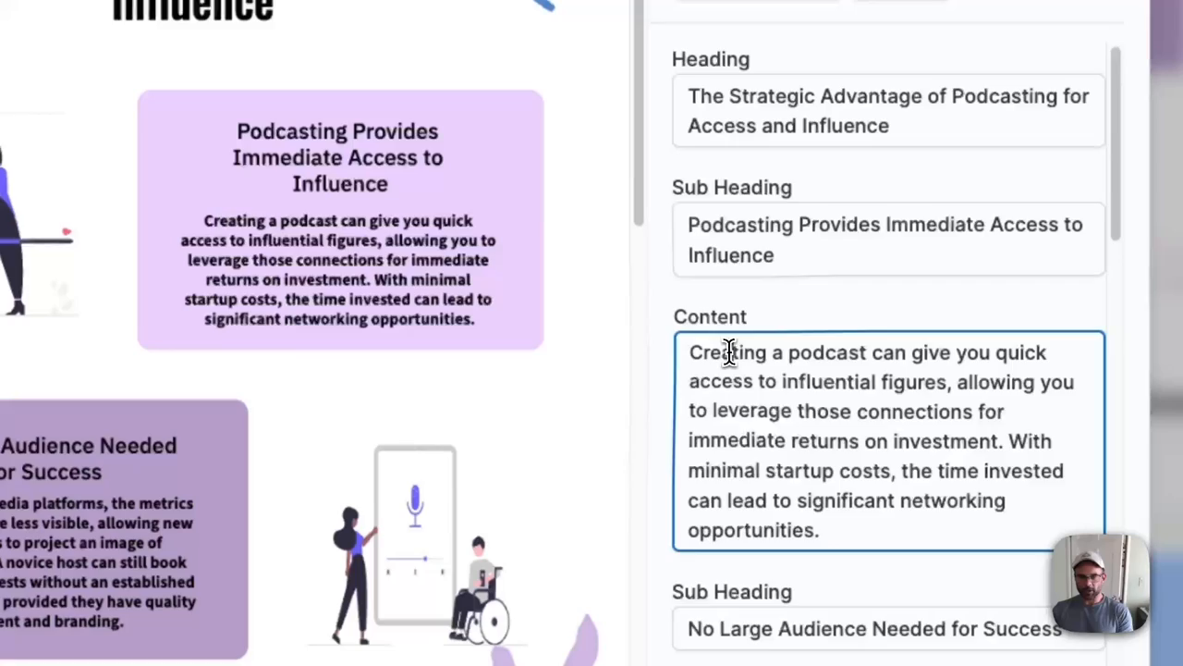
pyautogui.hotkey('ctrl', 'a')
pyautogui.hotkey('ctrl', 'c')
pyautogui.press('BackSpace')
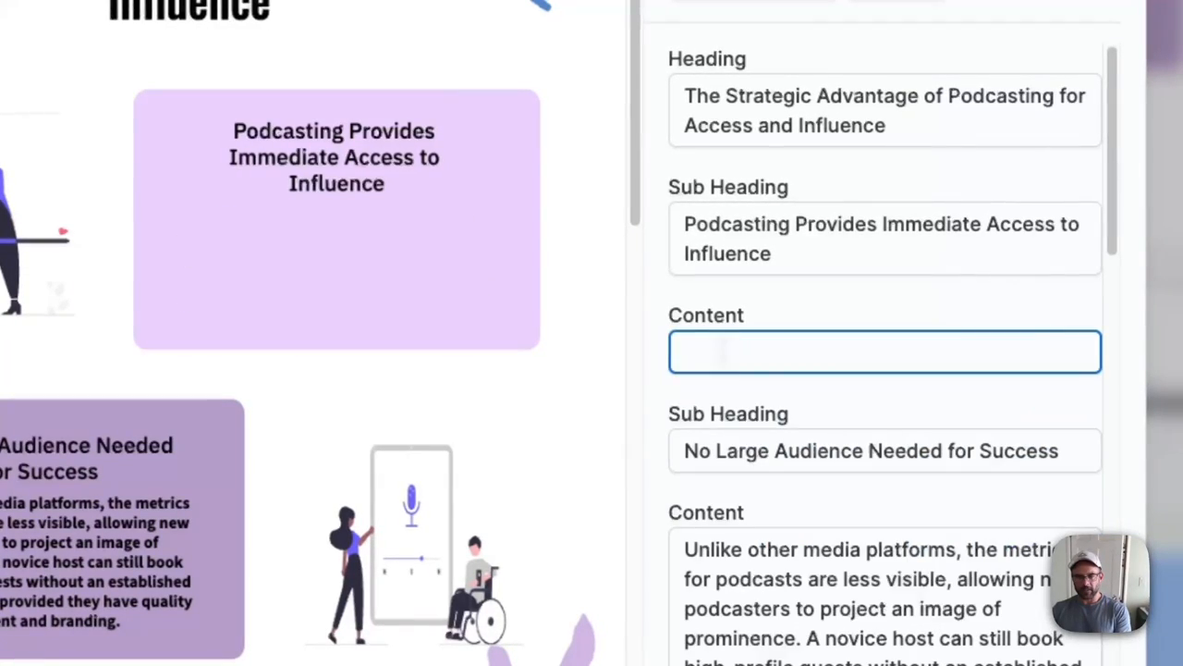
pyautogui.hotkey('ctrl', 'v')
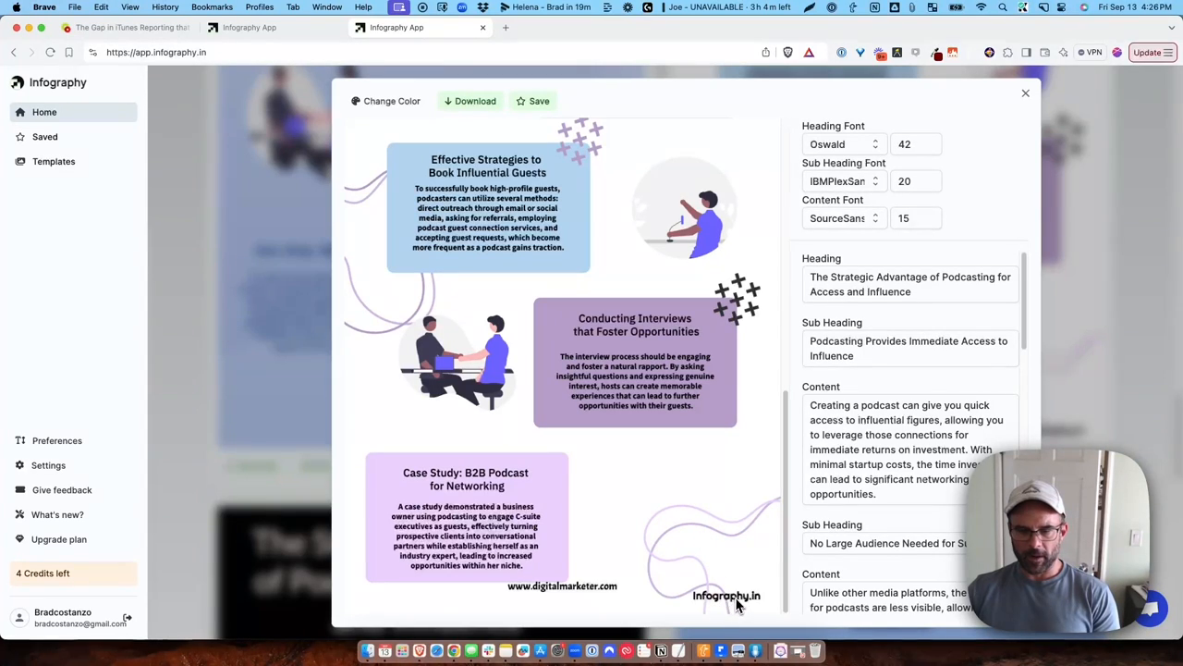
pyautogui.scroll(5, 684, 541)
pyautogui.scroll(-3, 866, 470)
pyautogui.scroll(-3, 866, 469)
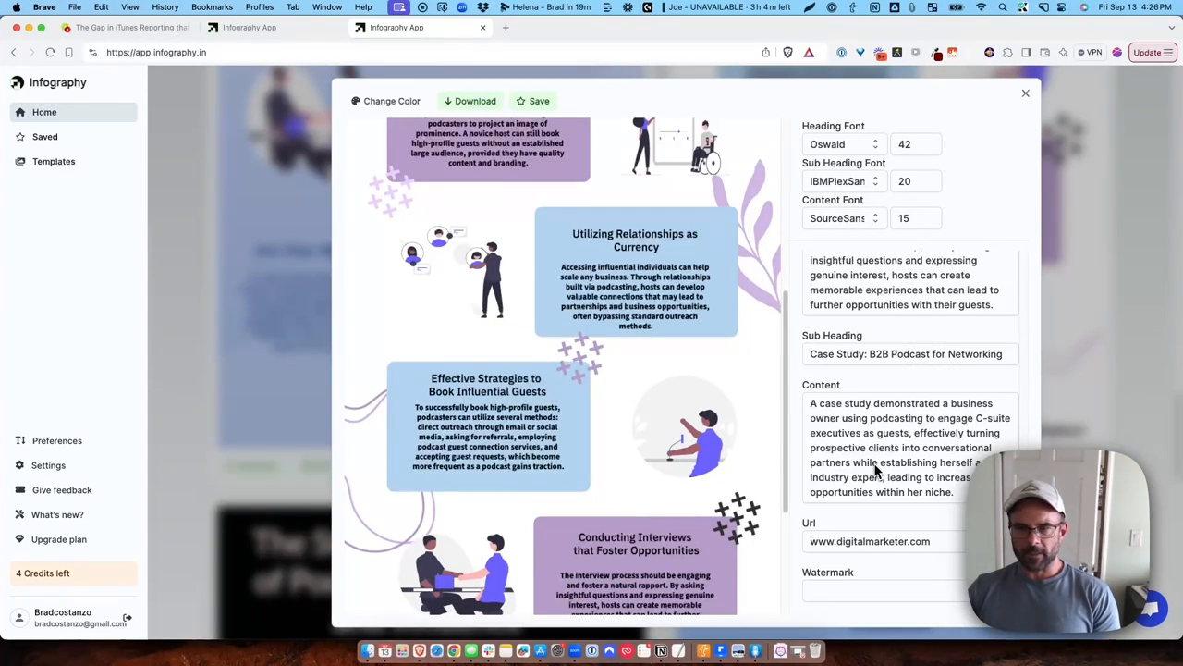
pyautogui.scroll(3, 583, 395)
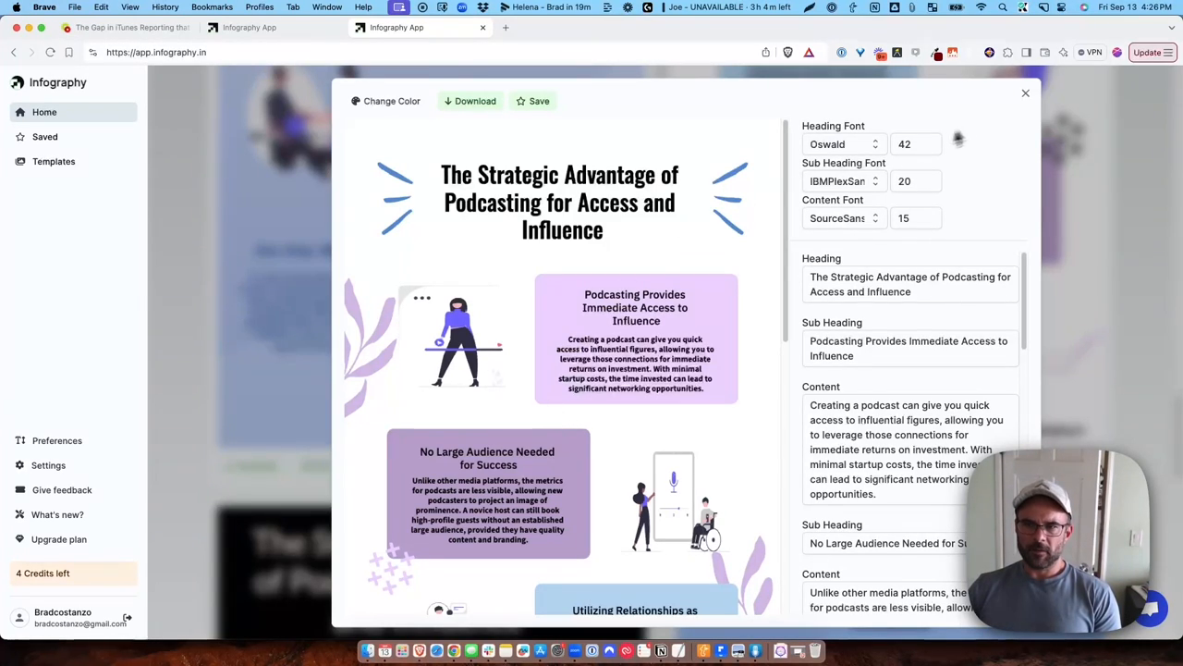
pyautogui.click(1026, 94)
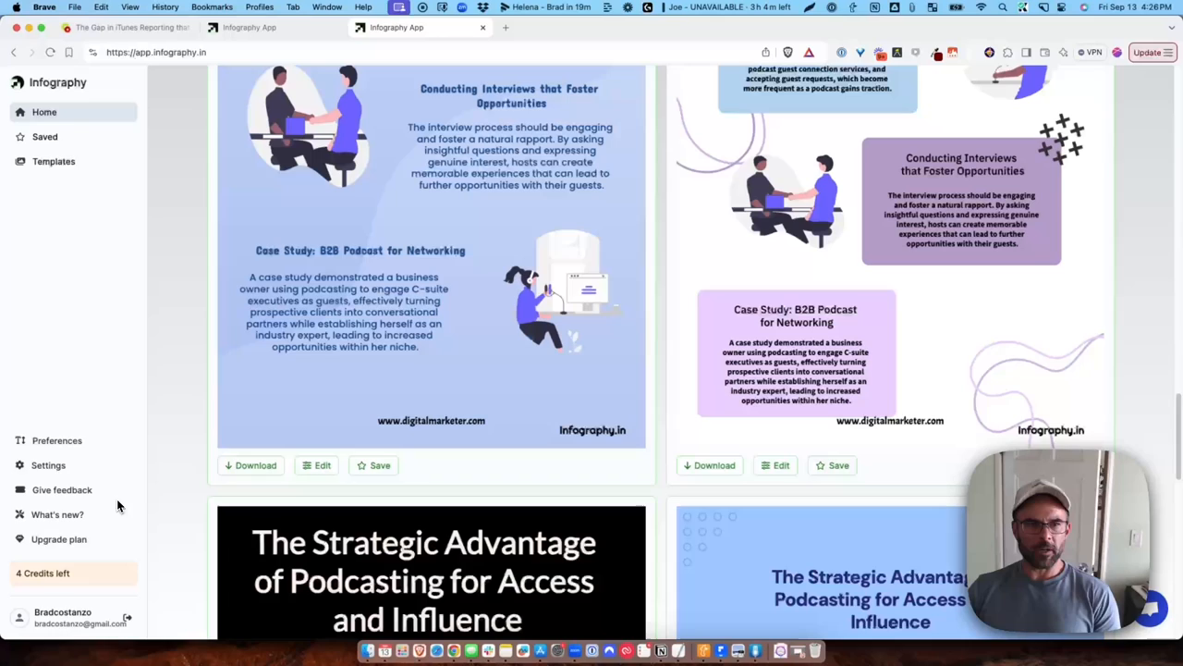
# - View Preferences, Settings and the Upgrade plan page with Lifetime Access tiers
pyautogui.click(63, 445)
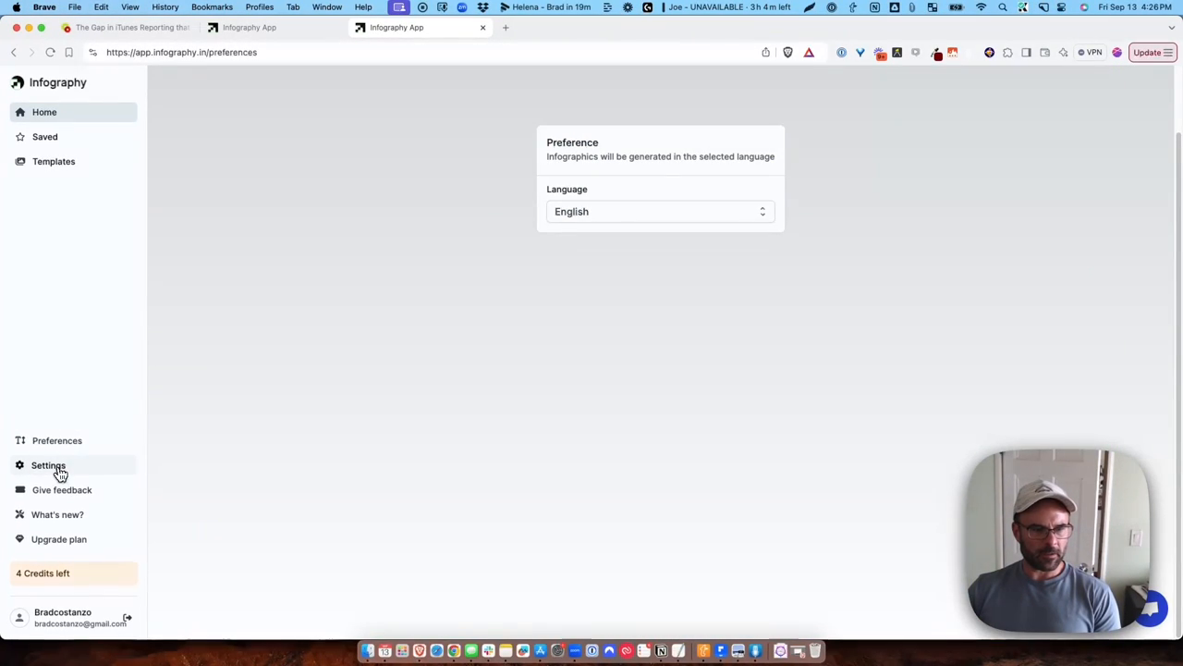
pyautogui.click(61, 473)
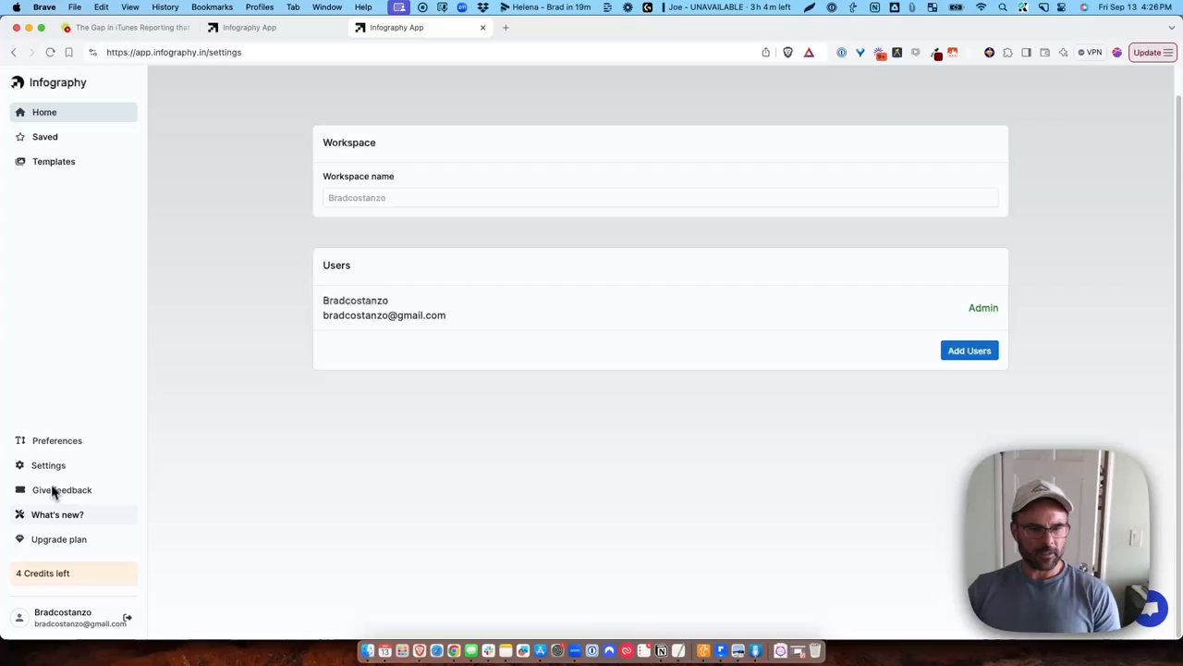
pyautogui.click(77, 546)
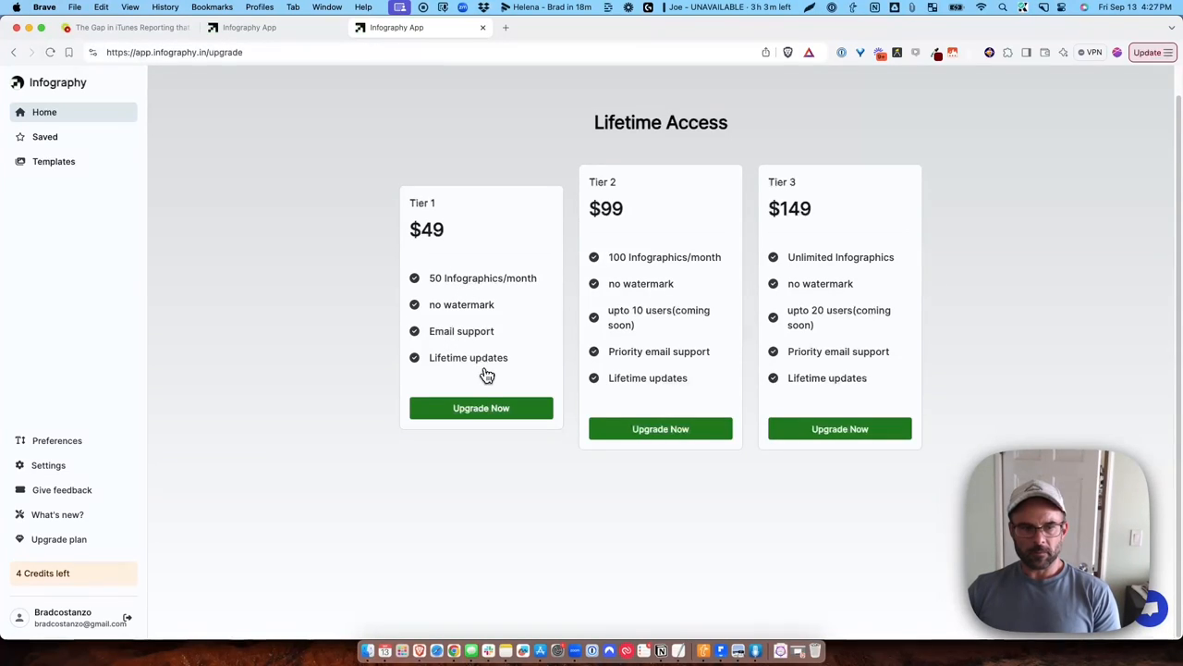
# - Go Home and into the Templates gallery of Pinterest marketing designs
pyautogui.click(47, 111)
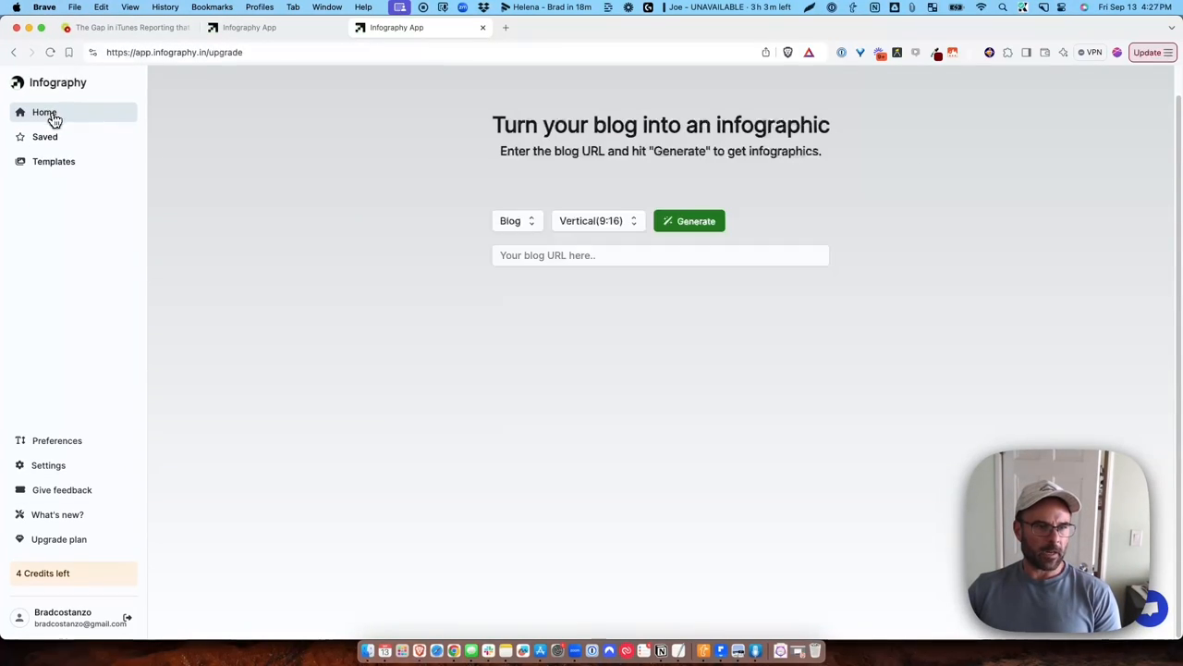
pyautogui.click(53, 159)
pyautogui.scroll(-10, 841, 334)
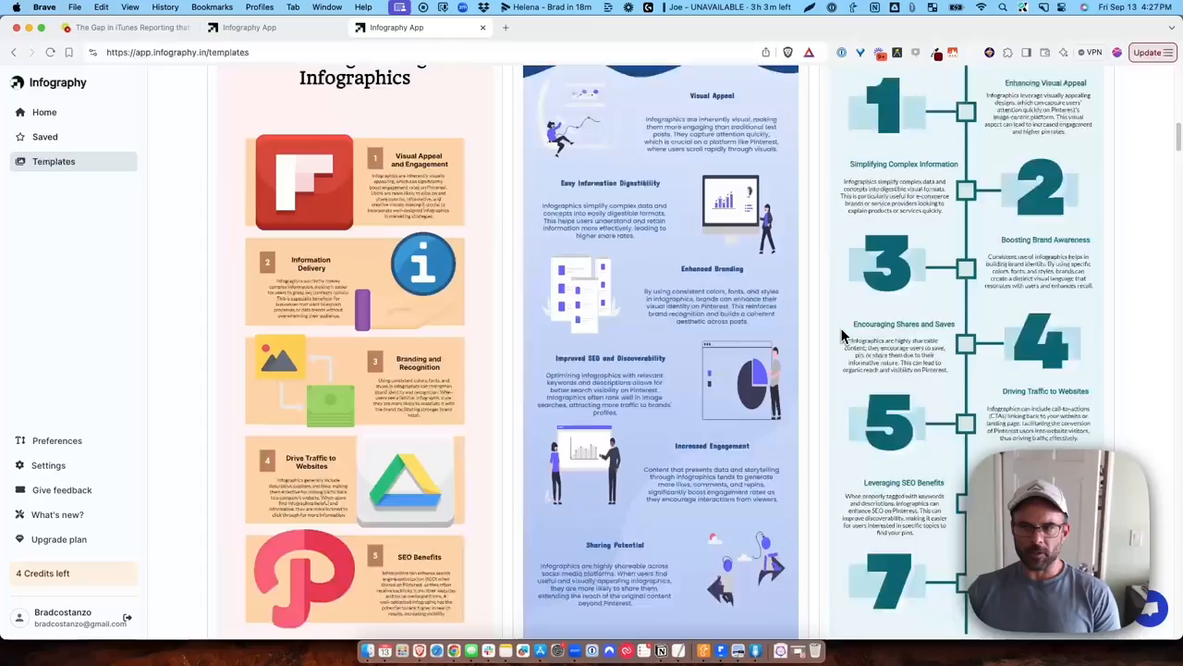
pyautogui.scroll(-10, 842, 334)
pyautogui.scroll(-5, 841, 334)
pyautogui.scroll(-10, 842, 334)
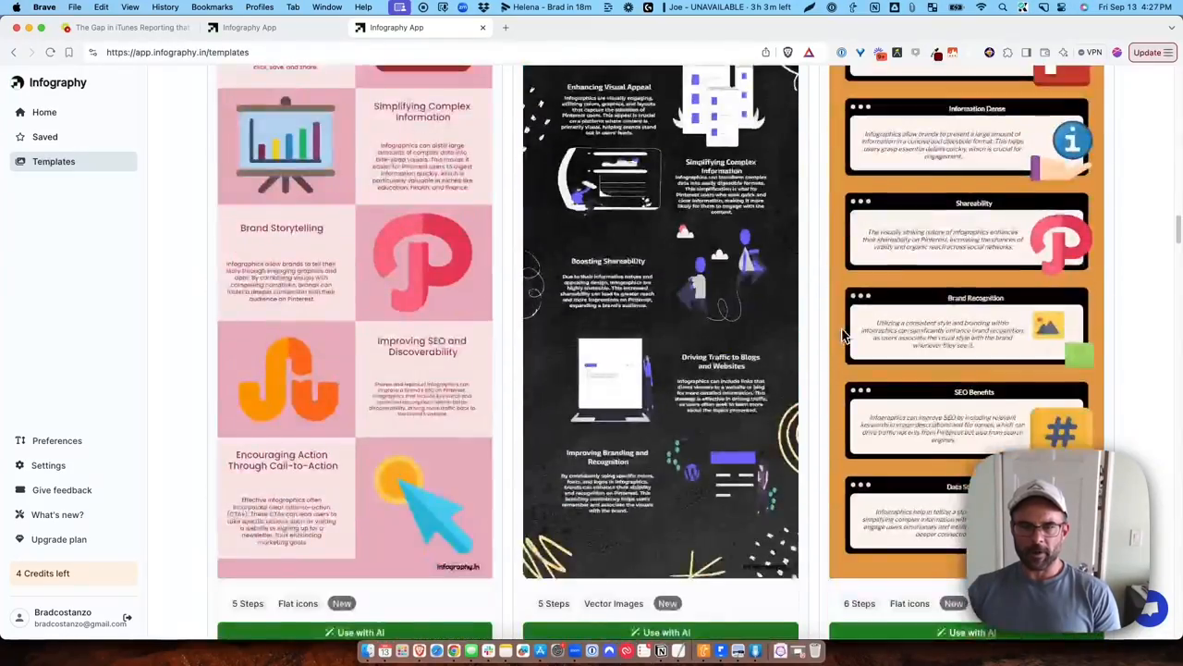
pyautogui.scroll(-10, 841, 334)
pyautogui.scroll(-10, 841, 334)
pyautogui.scroll(-10, 841, 334)
pyautogui.scroll(10, 844, 333)
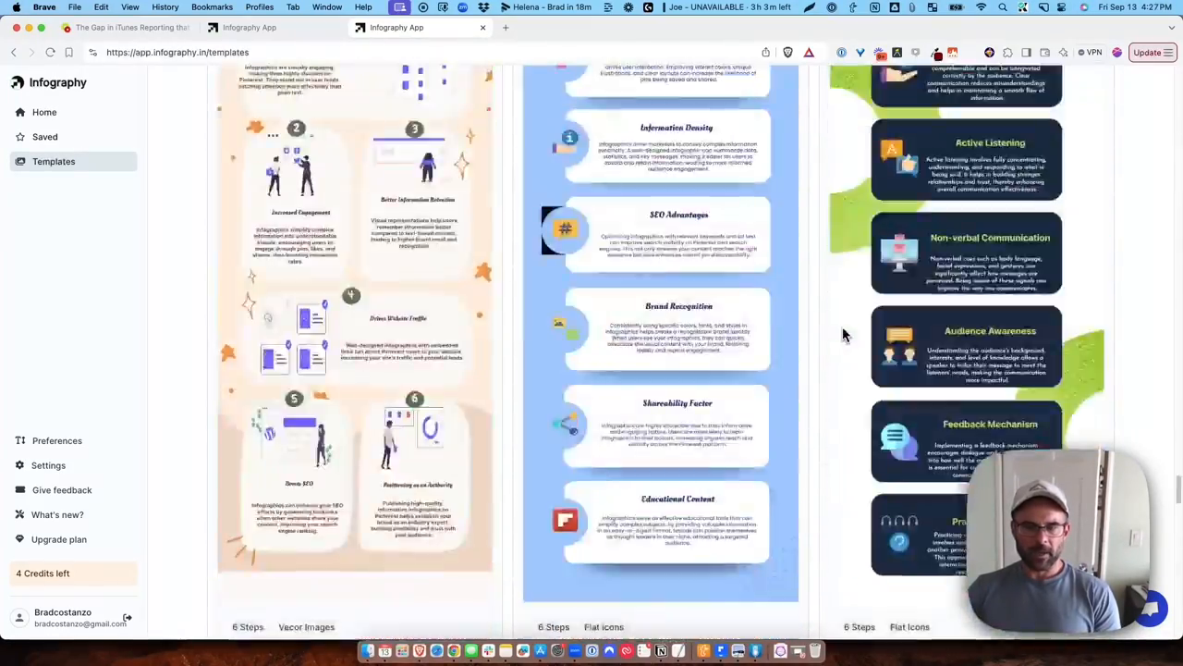
pyautogui.scroll(10, 843, 333)
pyautogui.scroll(10, 843, 333)
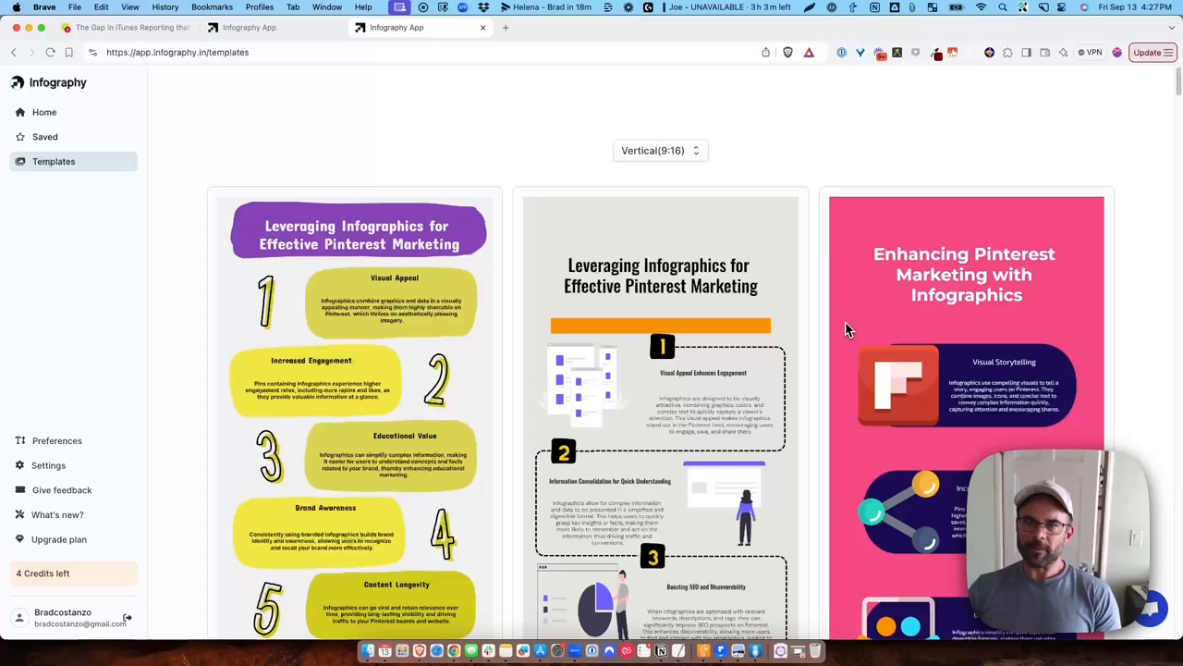